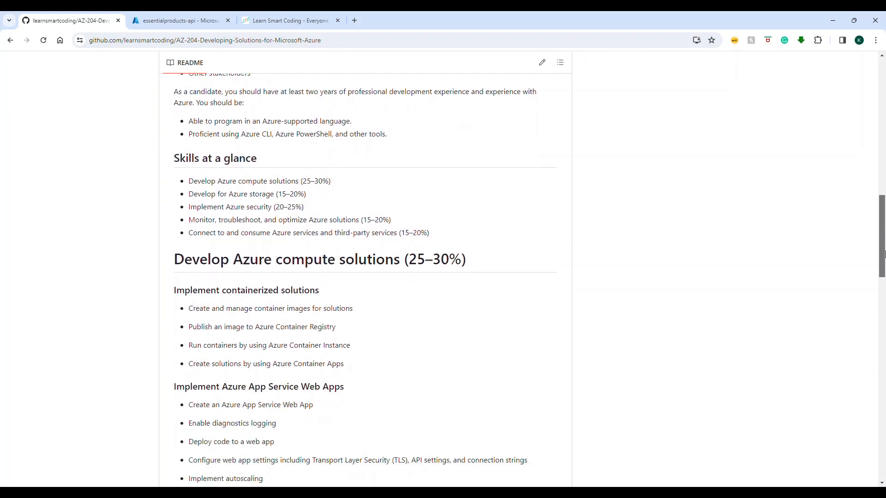
Step: Review the Azure App Service Web Apps skills in the AZ-204 README, highlighting the web app settings and autoscaling items
scroll(552, 239, "up", 2)
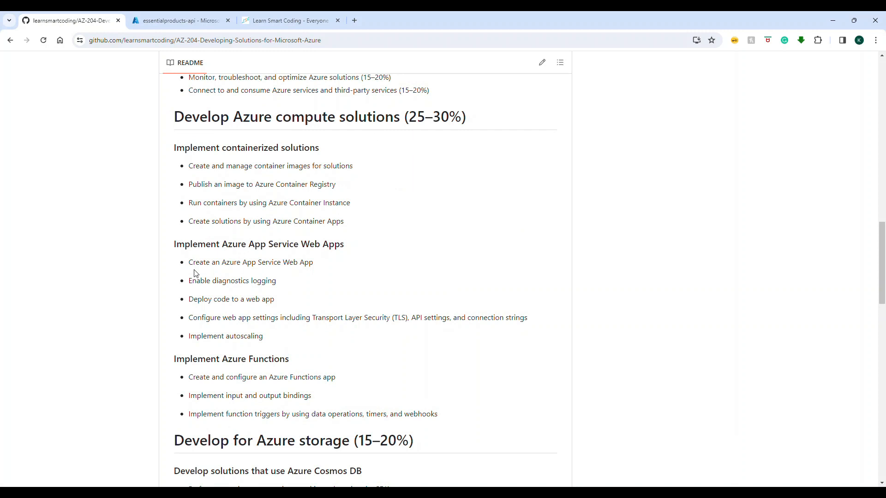
left_click_drag(187, 264, 358, 332)
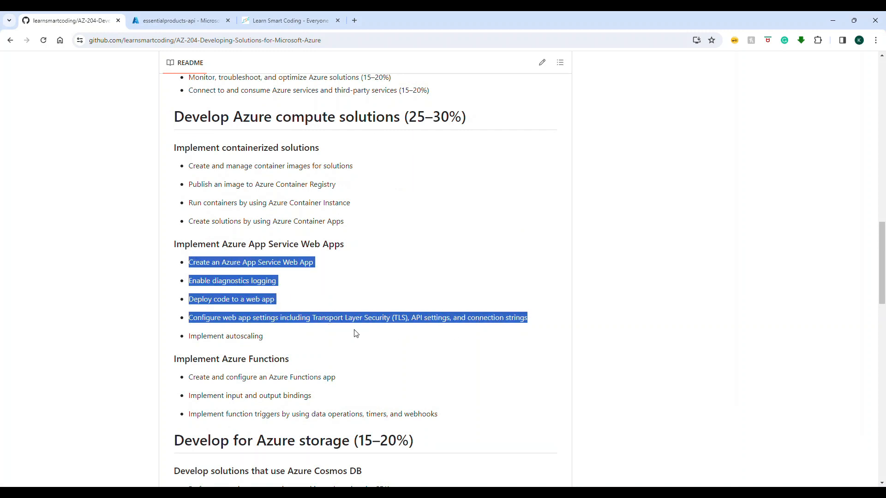
left_click(353, 333)
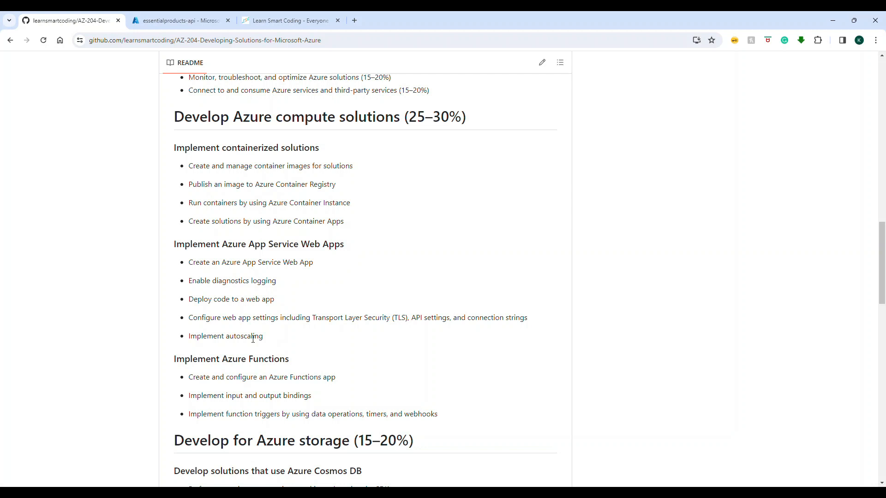
left_click_drag(264, 338, 186, 345)
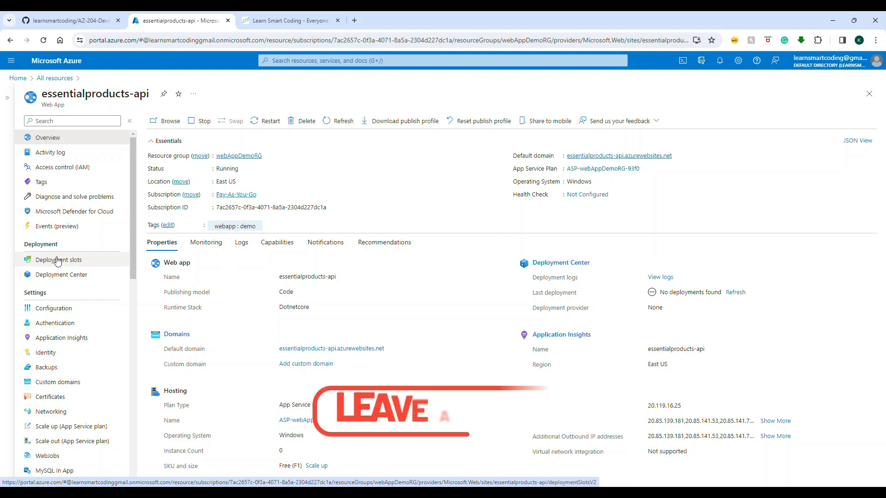
Step: Open the custom domains settings of the essentialproducts-api web app and open the App Service plan upgrade offered there
scroll(56, 260, "down", 1)
scroll(92, 254, "down", 2)
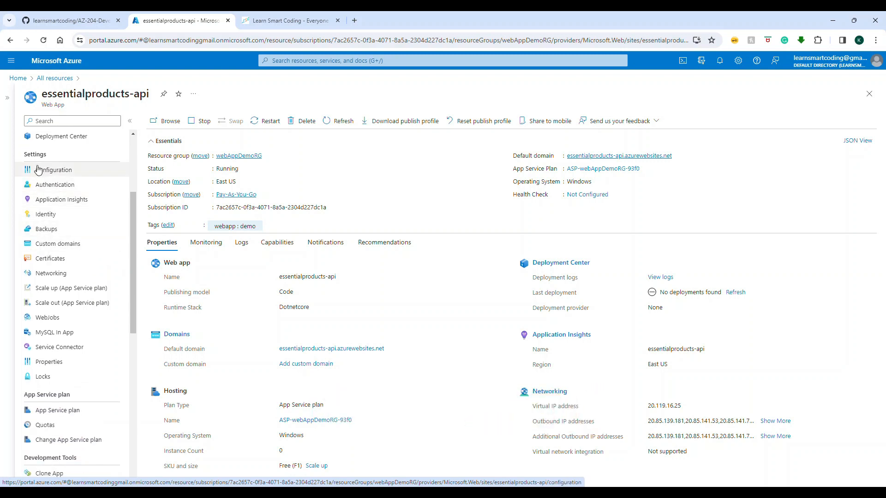
left_click(63, 249)
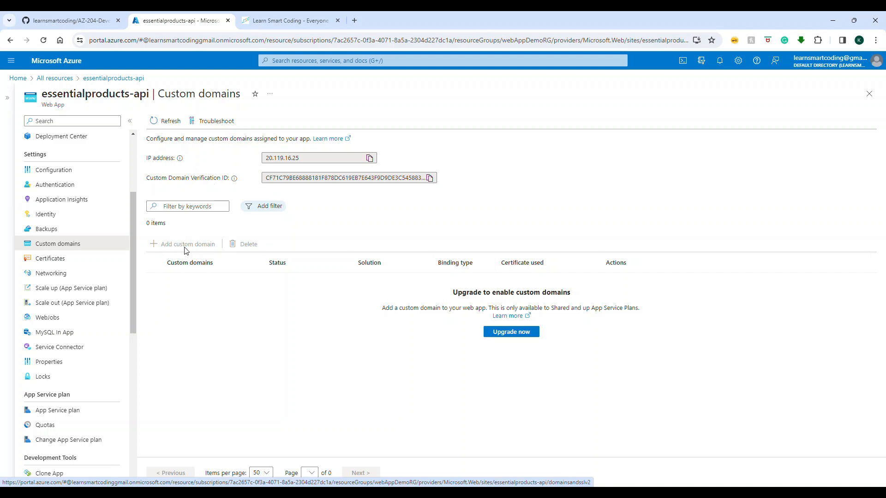
left_click(507, 335)
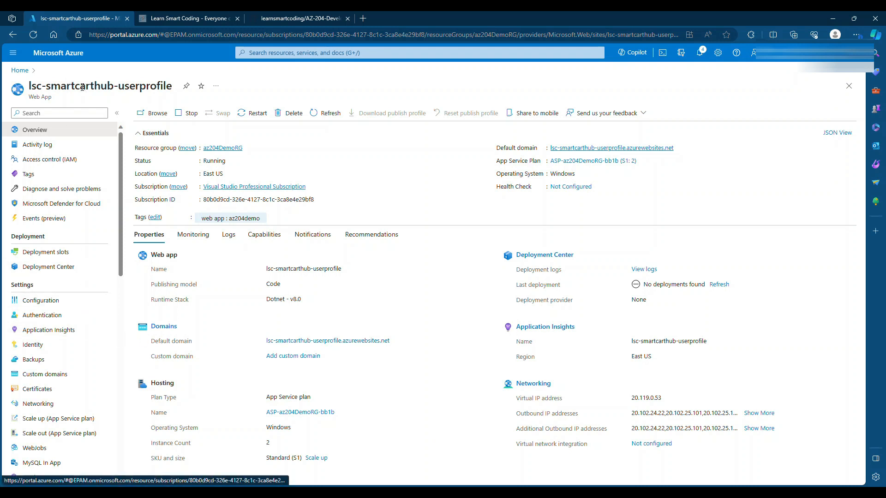
Step: Examine the custom domains settings and the overview of the lsc-smartcarthub-userprofile web app, ending on its custom domains
scroll(59, 235, "down", 2)
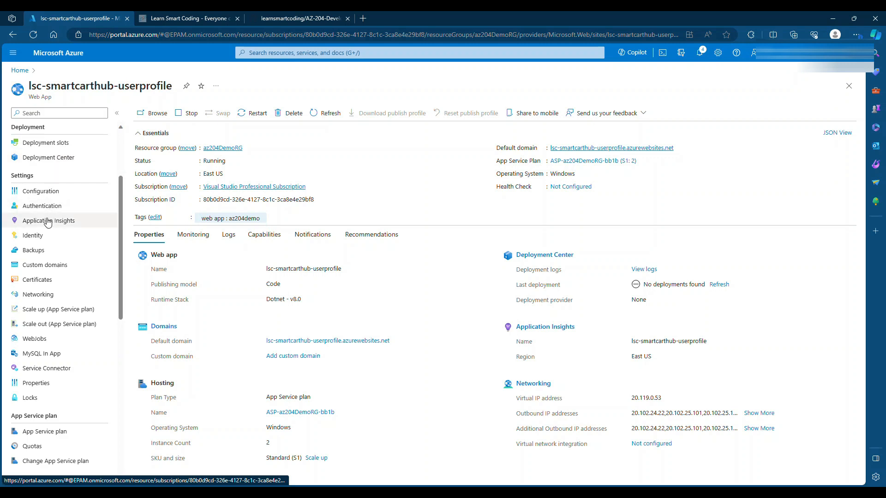
left_click(42, 268)
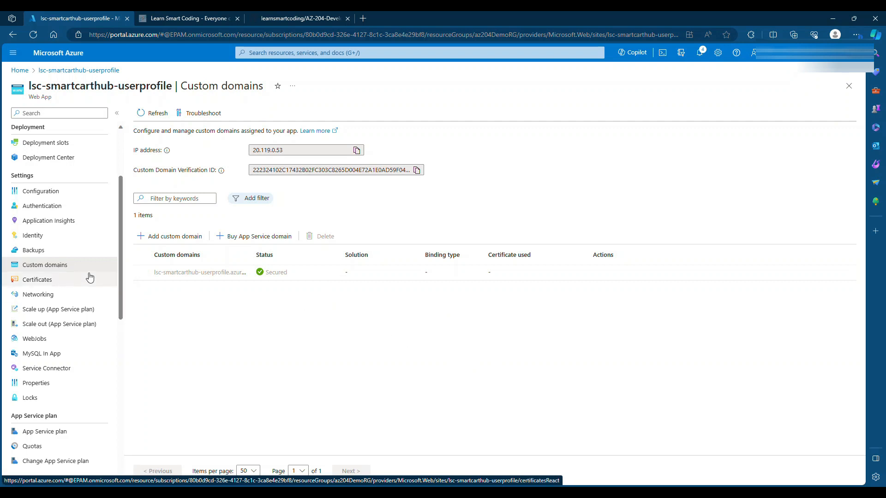
left_click_drag(118, 281, 120, 189)
left_click(40, 133)
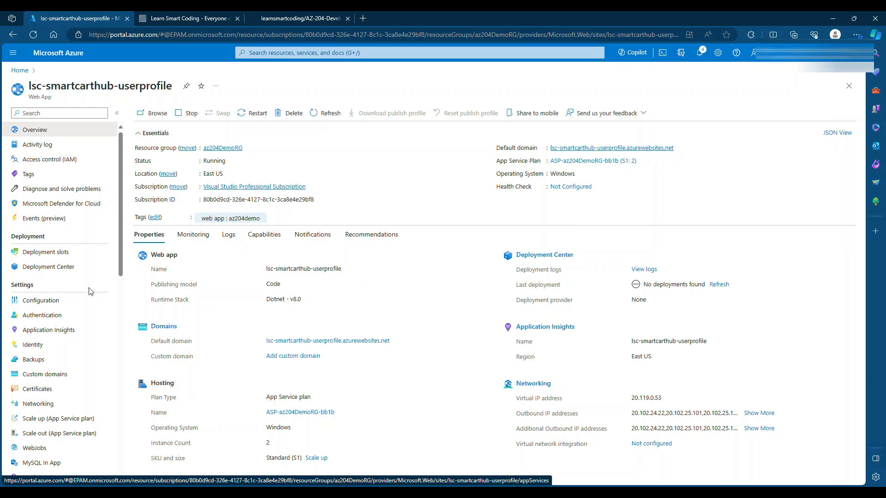
scroll(45, 295, "down", 5)
left_click(51, 157)
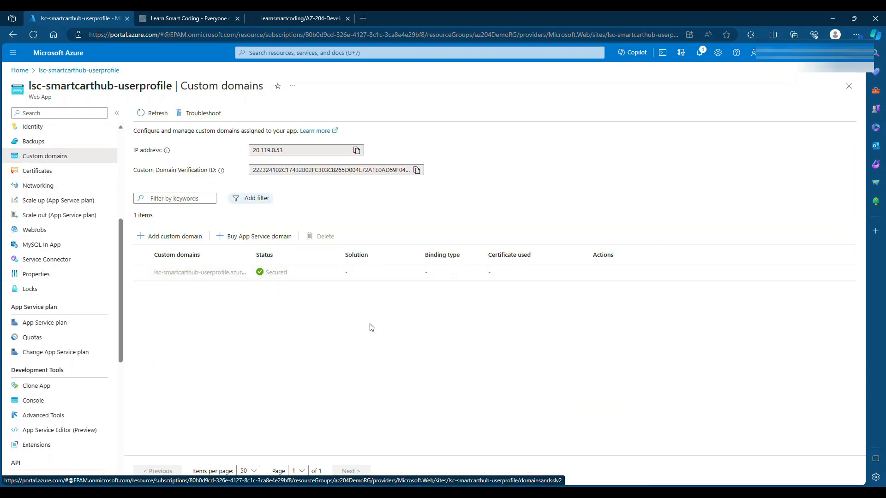
Step: View the learnsmartcoding.com site's address and return to the overview of the lsc-smartcarthub-userprofile web app
left_click(182, 22)
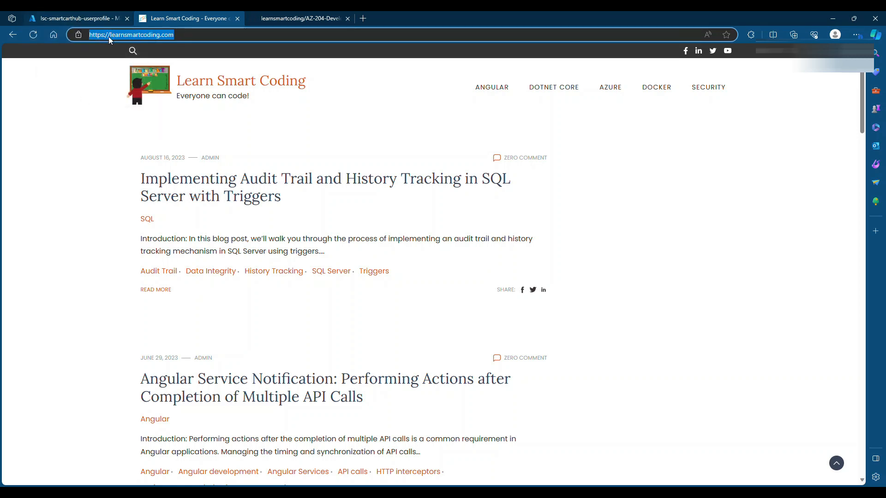
left_click(89, 18)
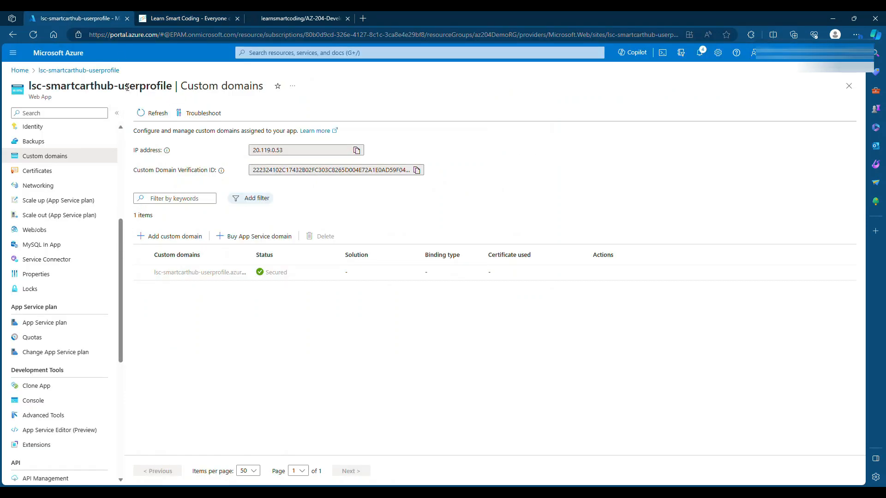
scroll(60, 208, "up", 5)
left_click(37, 133)
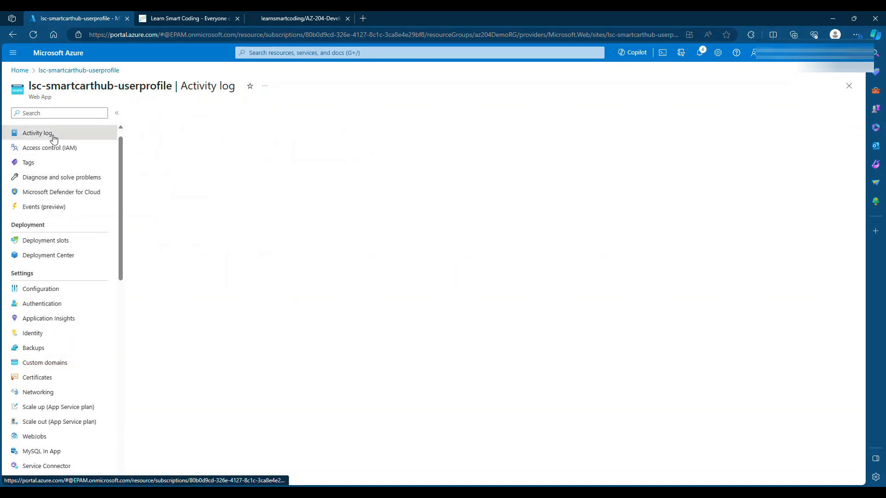
scroll(57, 193, "up", 1)
left_click(52, 130)
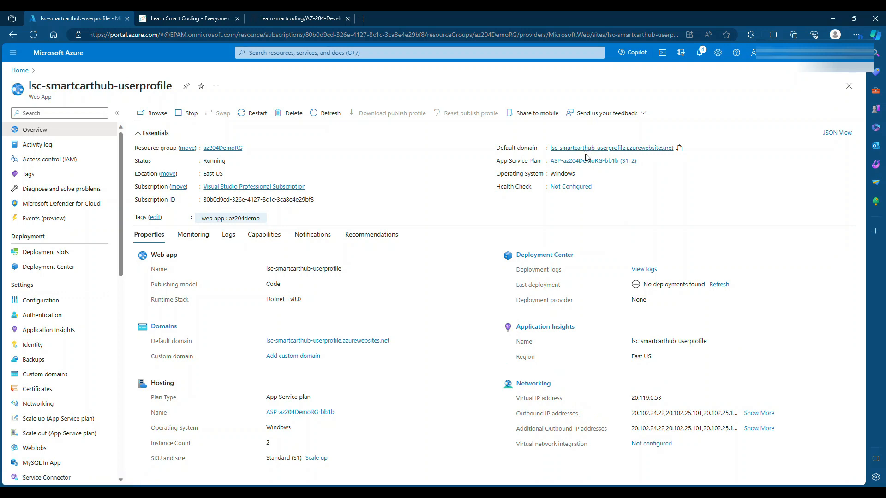
Step: Compare the web app's default azurewebsites.net domain with the learnsmartcoding.com address of the blog site
left_click(189, 18)
left_click(121, 38)
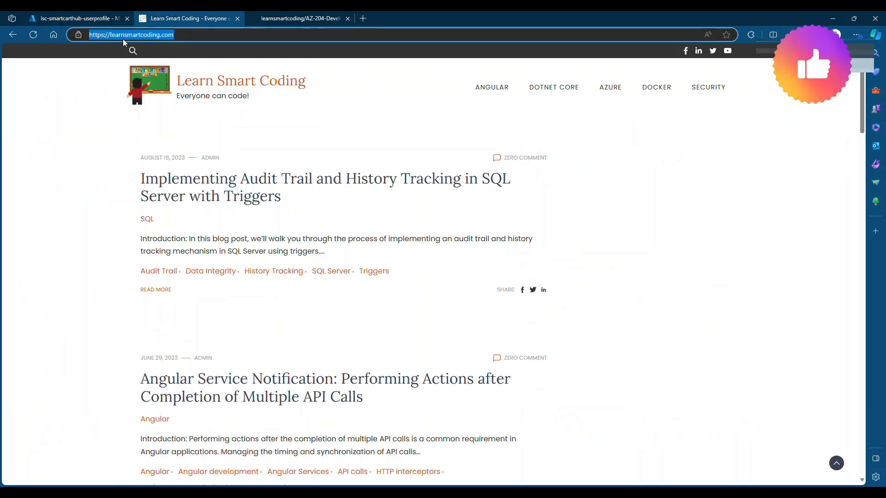
left_click(79, 20)
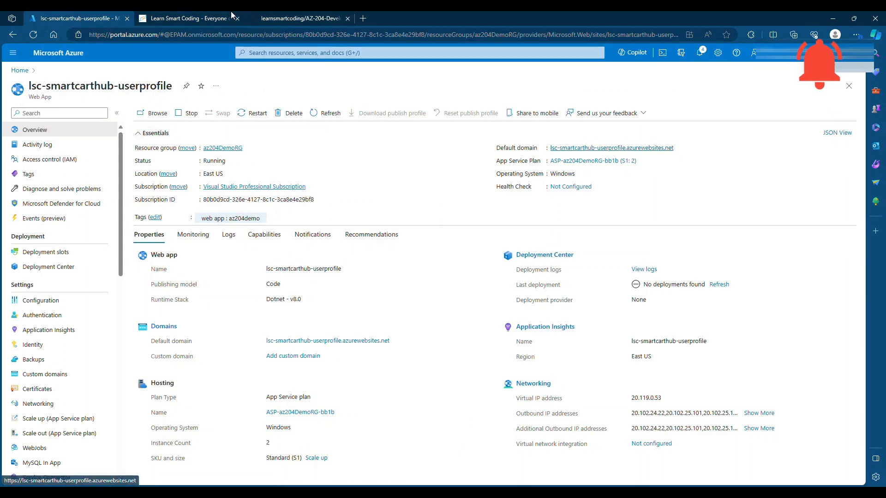
left_click(190, 18)
left_click(76, 18)
left_click(178, 18)
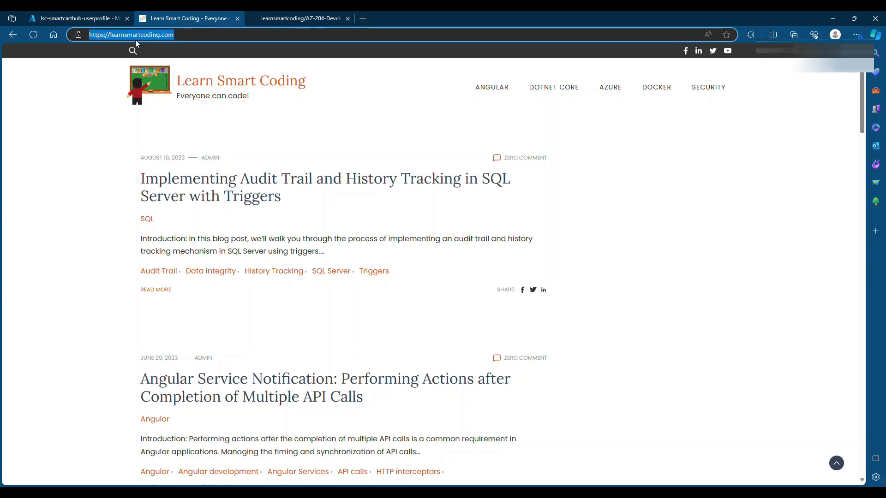
left_click(87, 19)
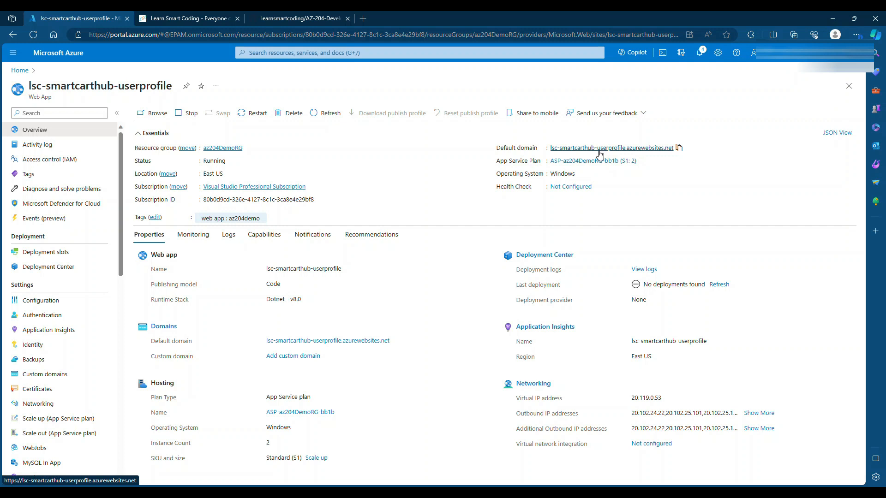
left_click(182, 20)
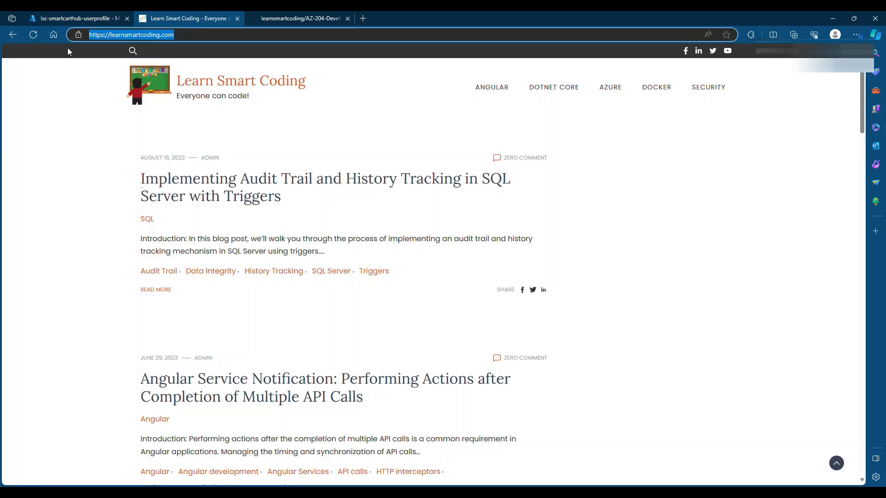
left_click(69, 20)
Step: Look through the web app's settings and open its custom domains configuration
scroll(74, 281, "down", 6)
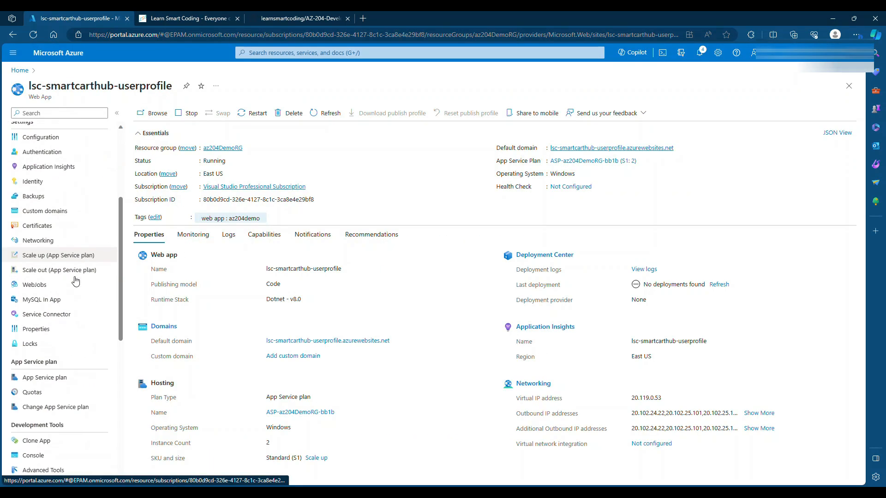
scroll(50, 299, "down", 5)
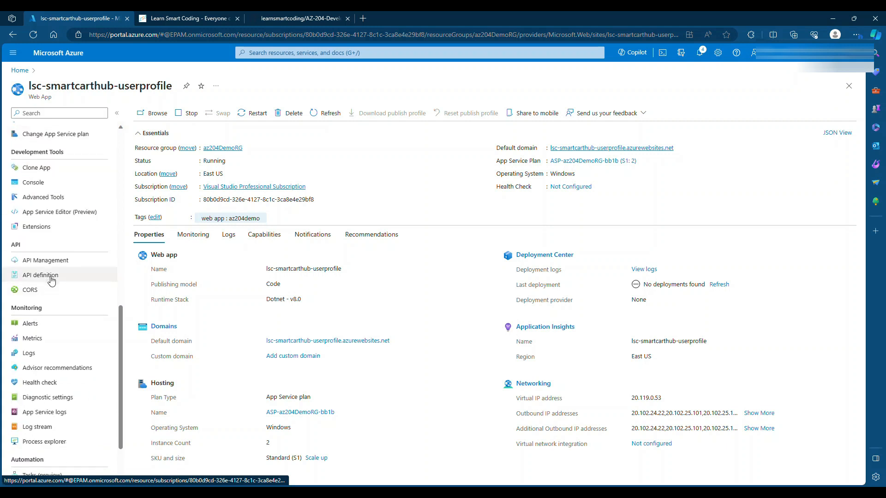
scroll(54, 238, "up", 7)
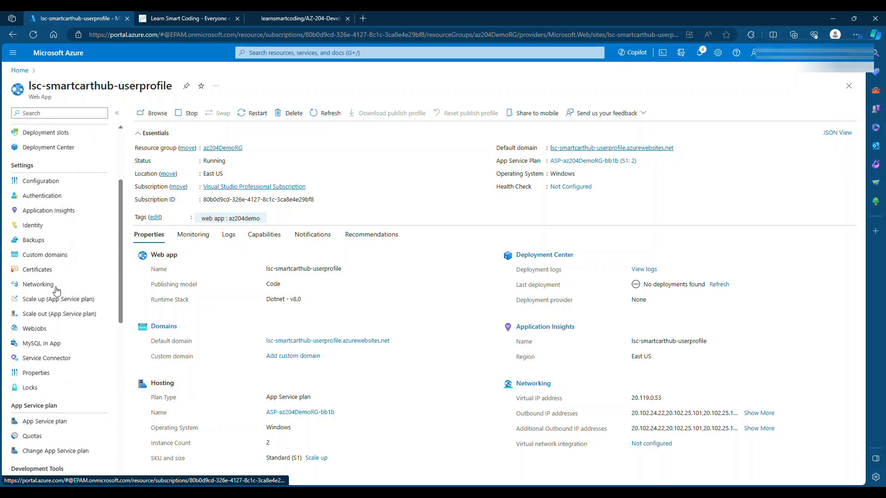
left_click(48, 255)
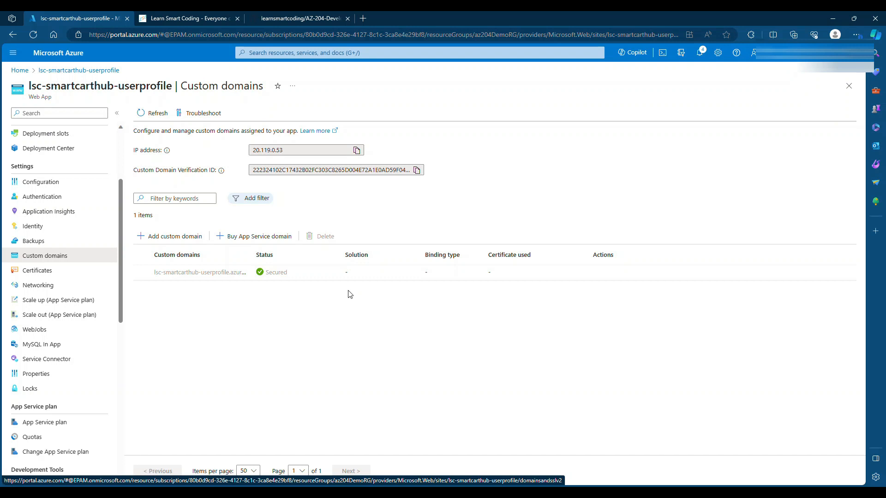
Step: Start buying an App Service domain and search for learnsmartcoding.com, copied from the blog site's address
left_click(254, 243)
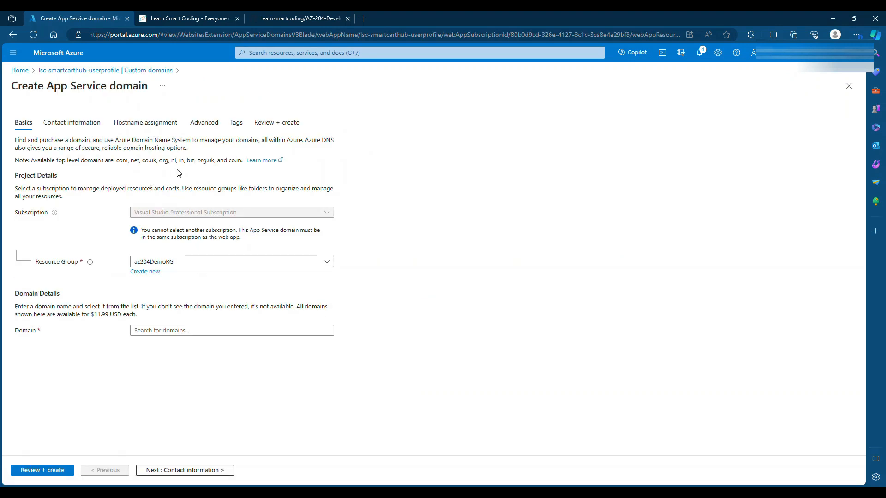
left_click(184, 18)
left_click_drag(174, 35, 112, 35)
key("ctrl+c")
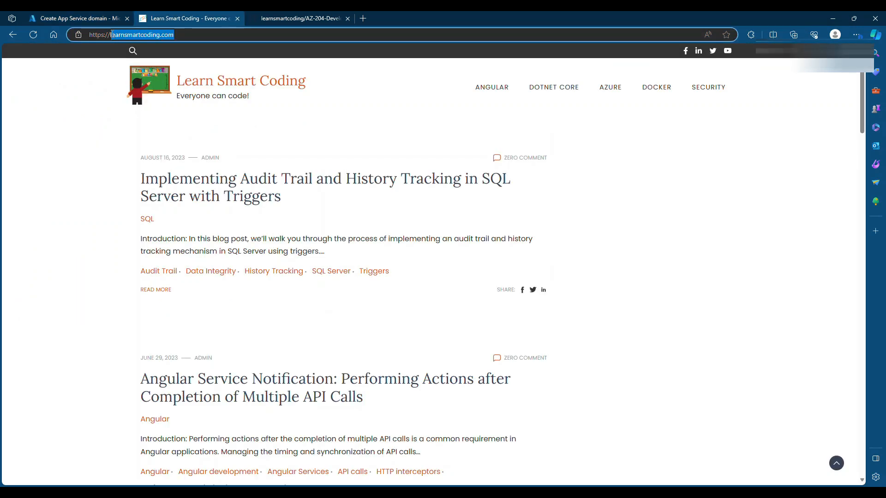
left_click(104, 16)
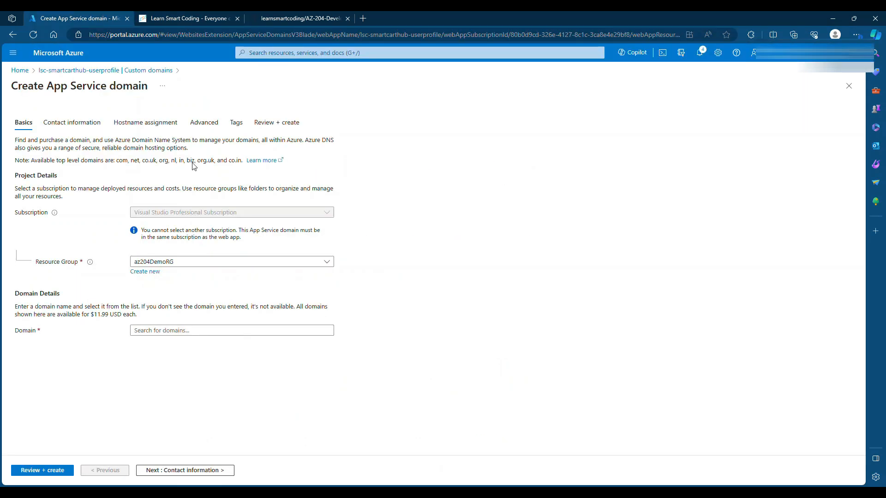
left_click(171, 333)
key("ctrl+v")
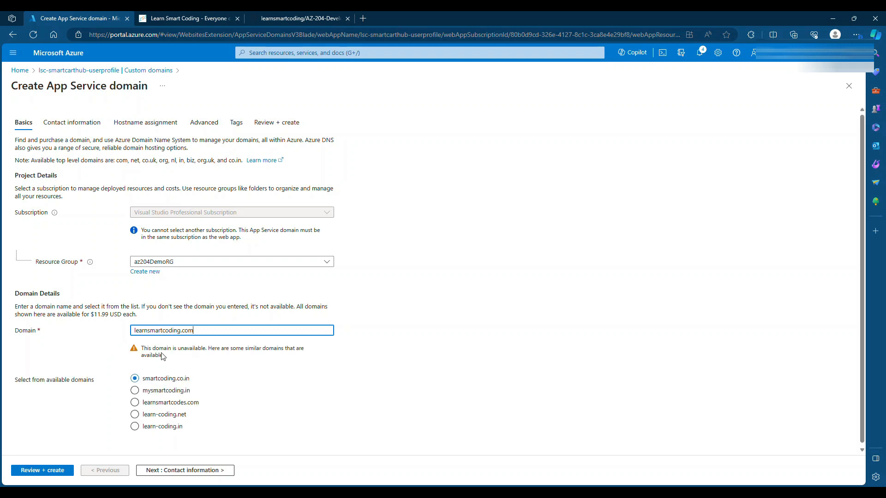
Step: Try the suggested domain mysmartcoding.in, then extend the searched learnsmartcoding.com name with a hyphen and a first name before .com
left_click_drag(142, 349, 204, 358)
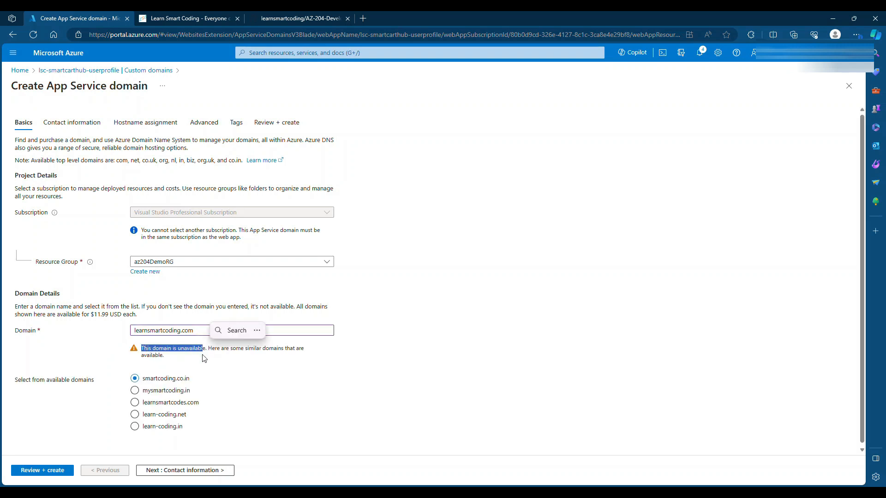
left_click(154, 391)
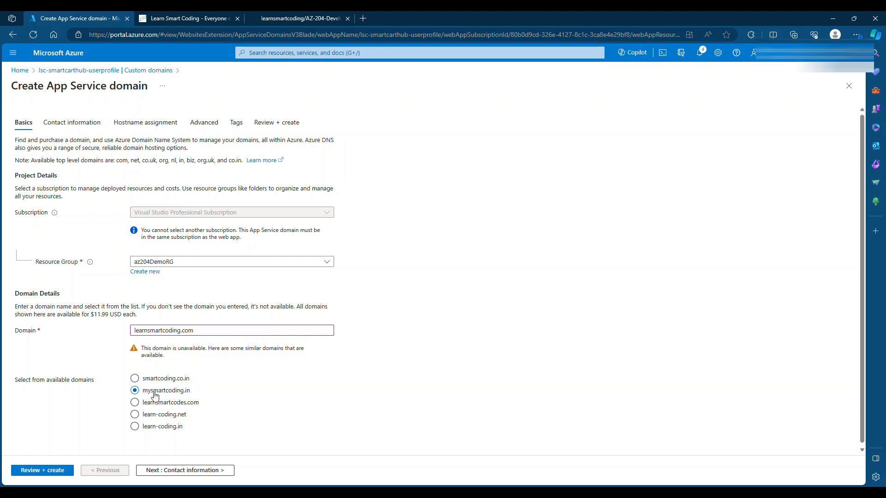
left_click(181, 330)
type("-karthik")
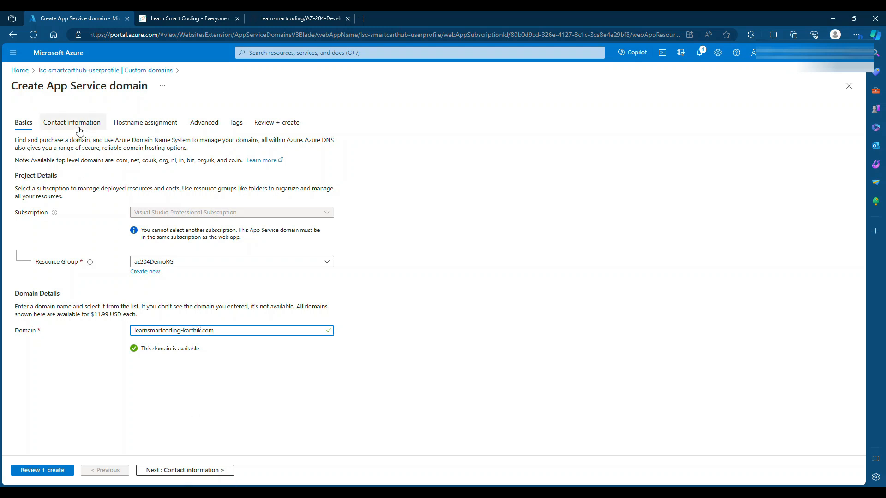
Step: Look through the hostname assignment, advanced, tags and review sections of the domain purchase, then close it without buying
left_click(156, 123)
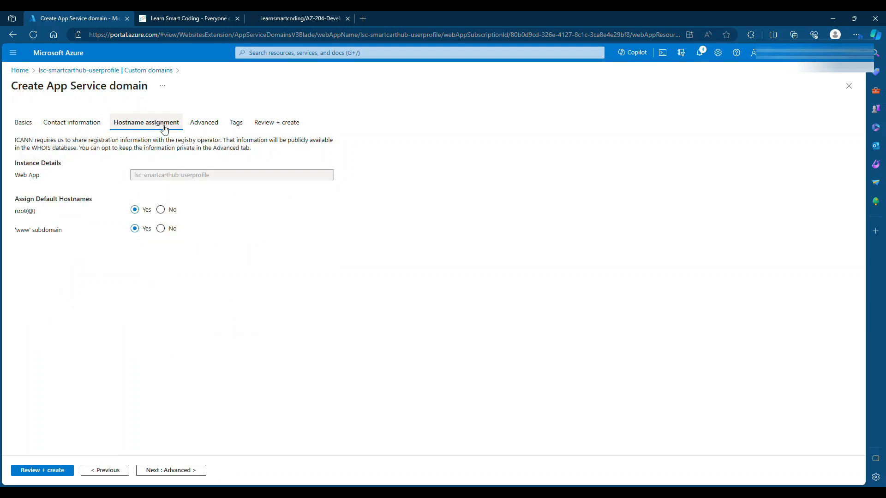
left_click(198, 125)
left_click(235, 124)
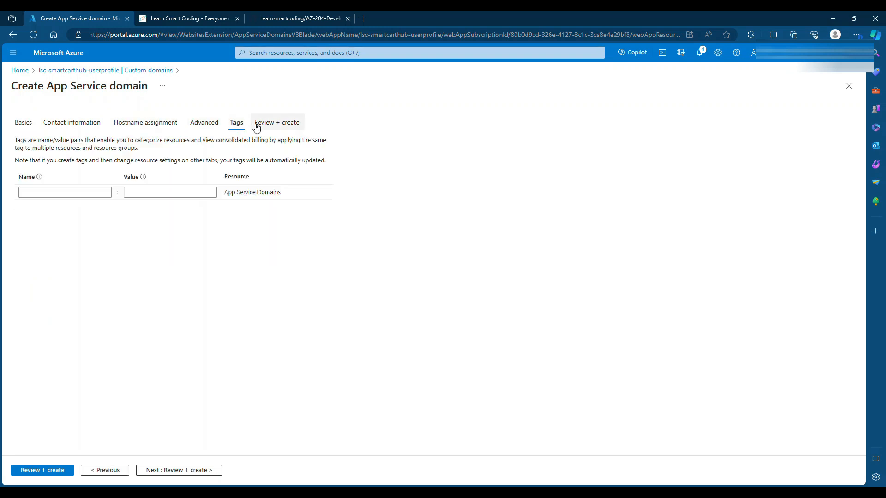
left_click(256, 125)
left_click(848, 86)
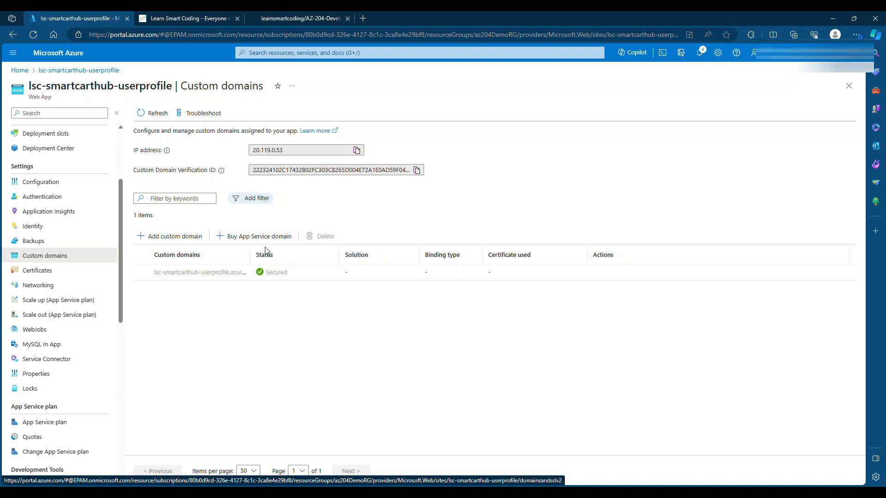
Step: Start adding a custom domain from All other domain services and enter learnsmartcoding.com, copied from the blog site's address
left_click(183, 18)
left_click(179, 35)
key("ctrl+c")
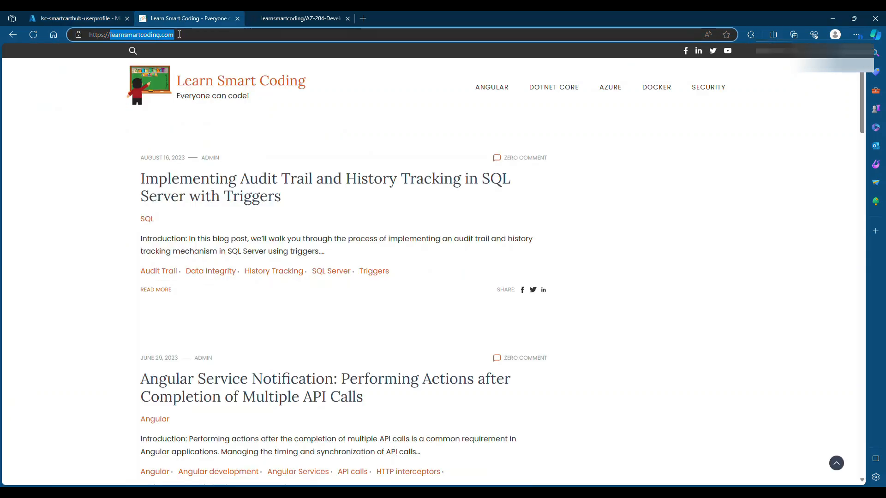
left_click(109, 20)
left_click(179, 236)
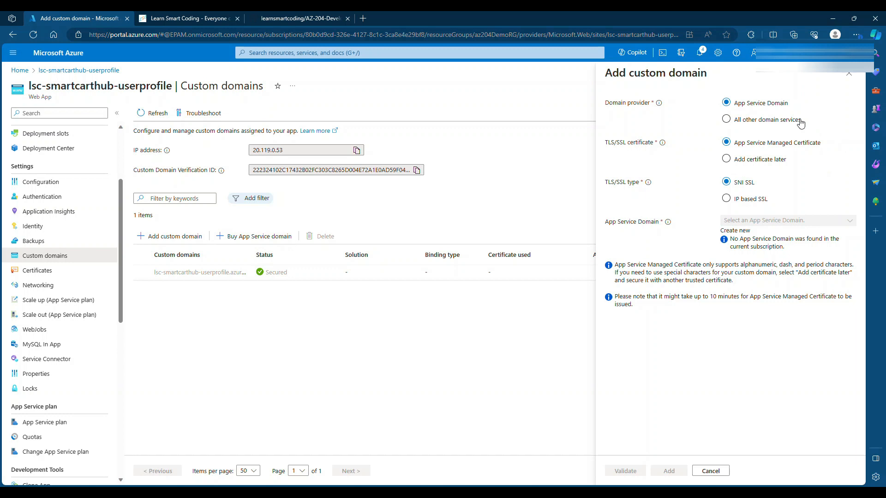
left_click(738, 121)
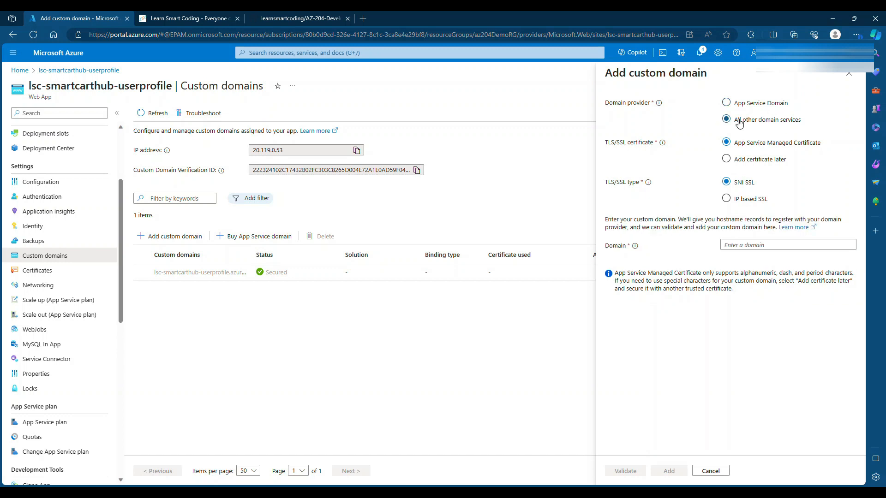
left_click(744, 244)
key("ctrl+v")
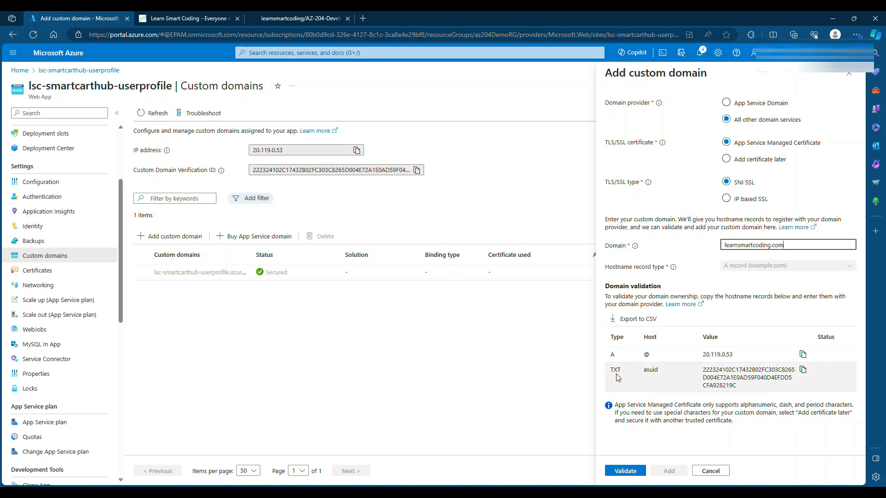
Step: Review the TXT record required for domain ownership and try to validate the domain, then cancel adding it
left_click_drag(612, 370, 622, 373)
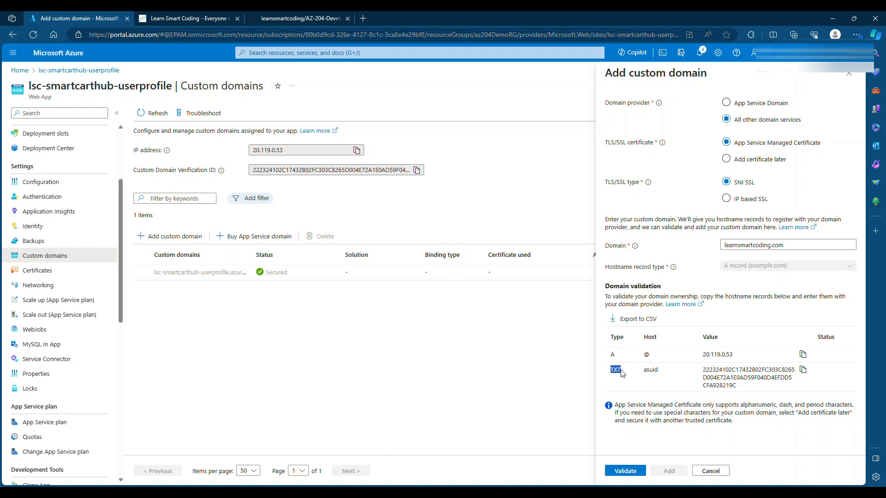
left_click_drag(702, 370, 743, 389)
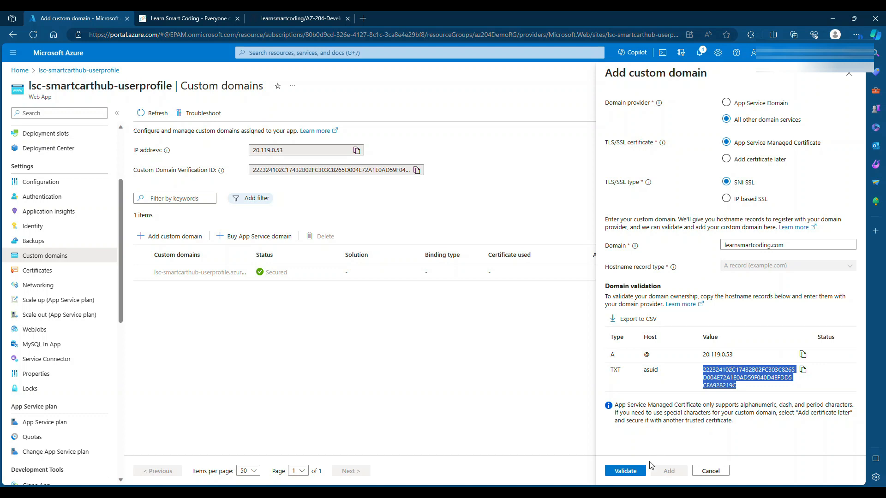
left_click(639, 476)
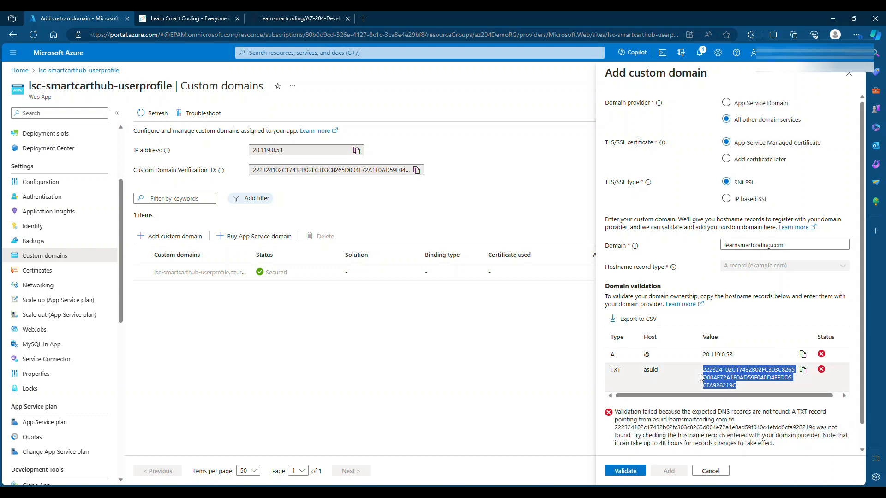
left_click_drag(633, 412, 682, 435)
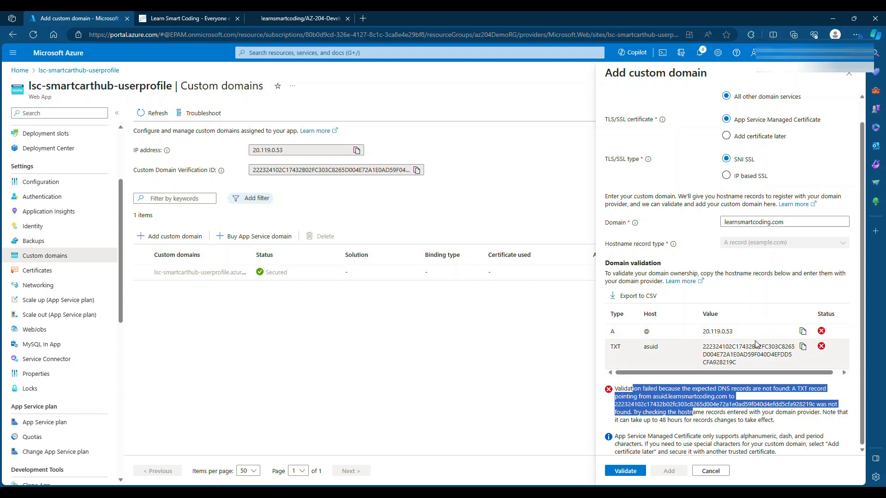
left_click(710, 471)
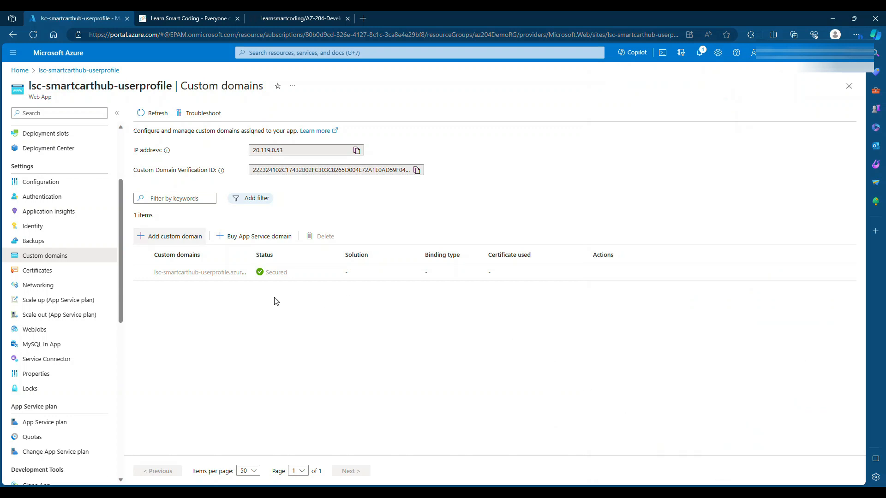